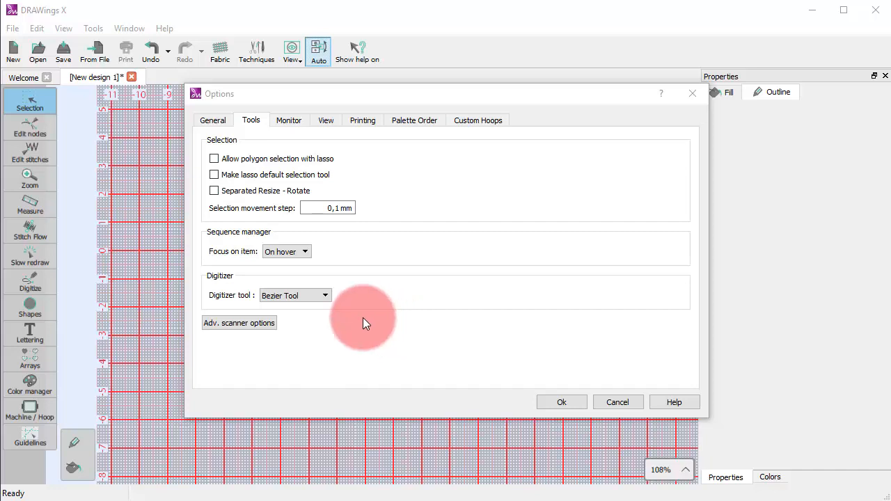
Step: Set the digitizer tool option to Bezier Tool and apply the options
click(326, 297)
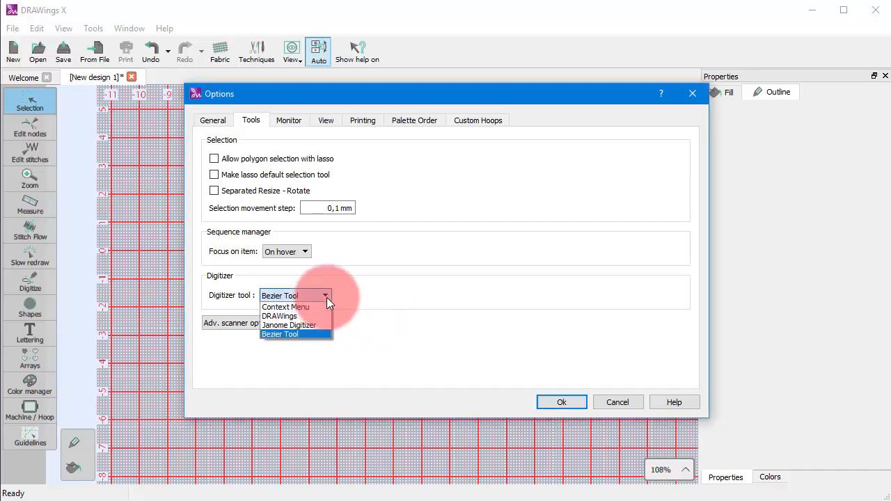
click(296, 334)
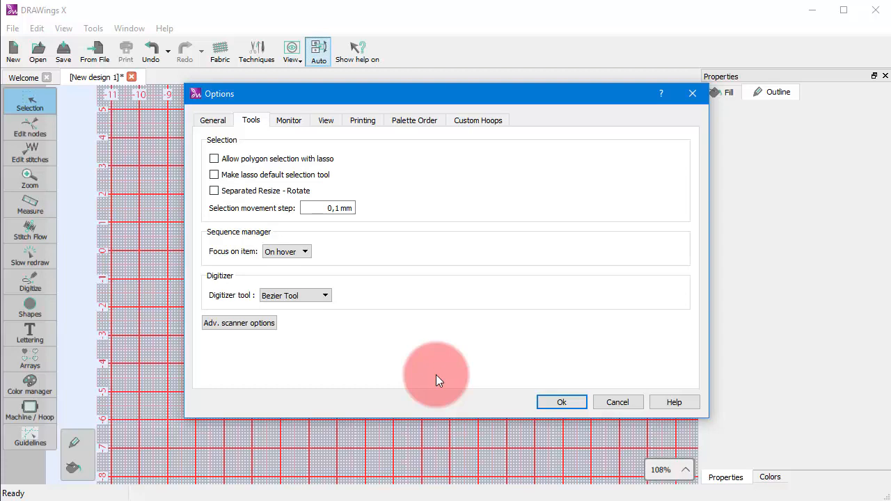
click(562, 402)
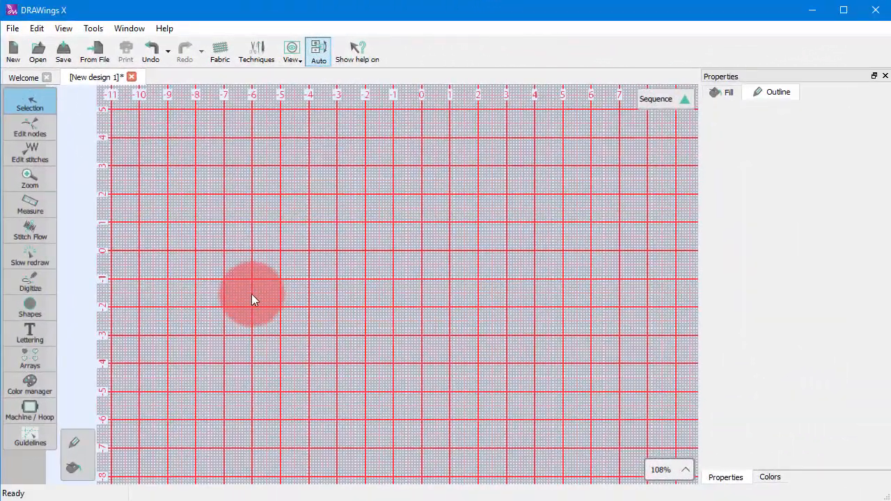
Step: Start an outline shape with its first node at about (-7, -2) on the ruler grid
click(31, 277)
click(74, 279)
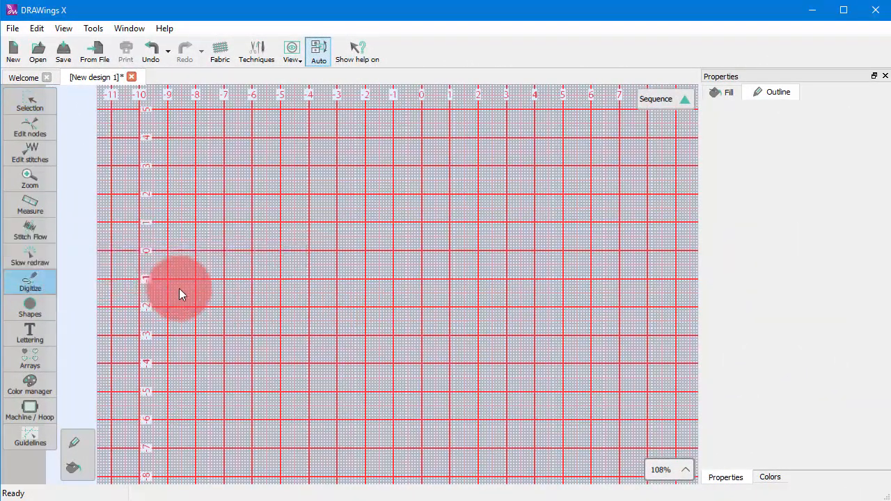
click(220, 303)
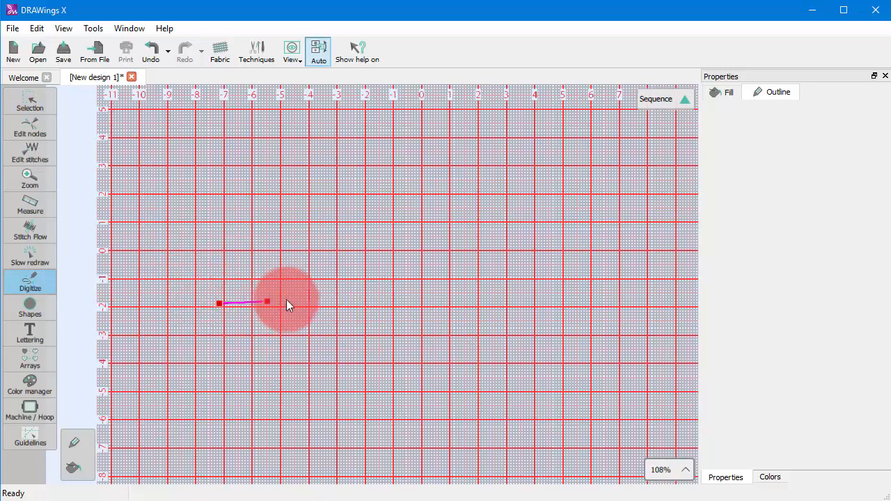
Step: Try adding straight segments from the first node through about (-8, 0) and (-7, 2)
click(242, 226)
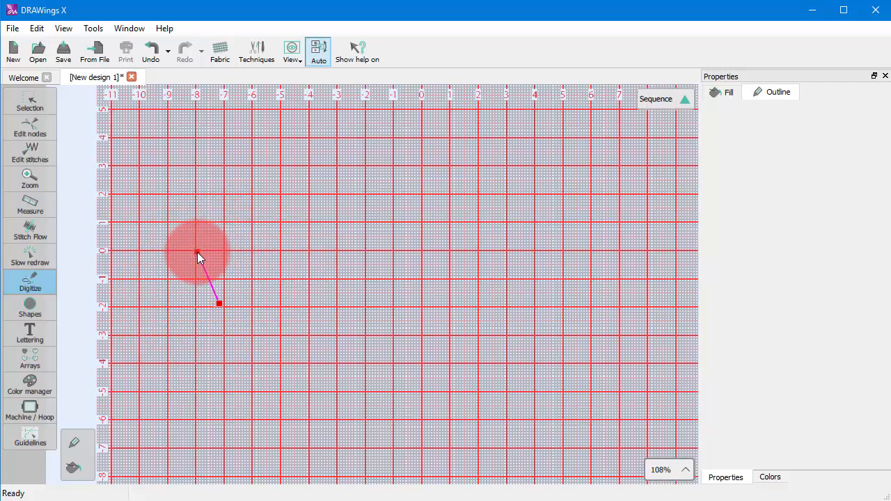
click(197, 252)
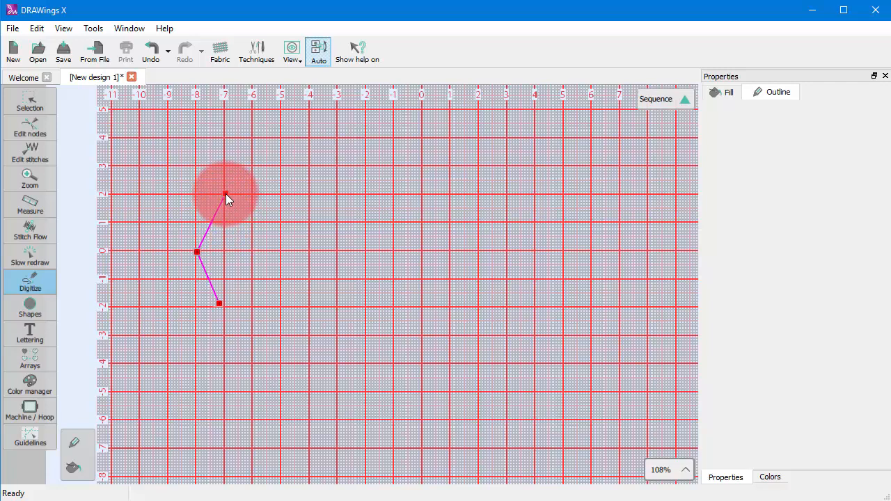
click(274, 232)
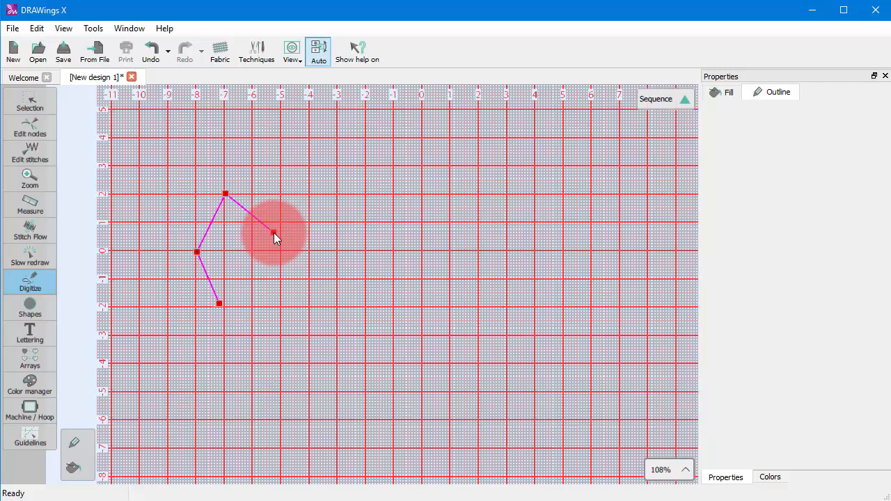
Step: Try extending the outline with a curve over about (-6, 3) and smooth zigzag bends down to about (-5.5, -2.4)
drag(274, 232, 283, 195)
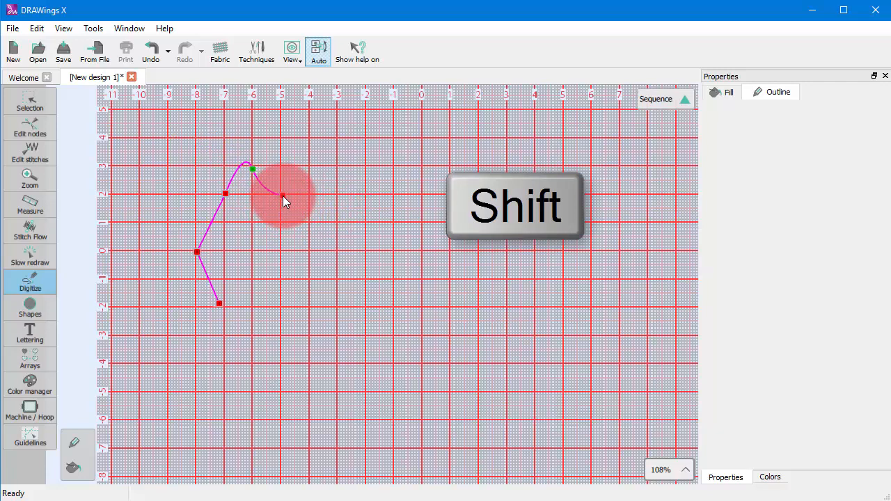
click(283, 195)
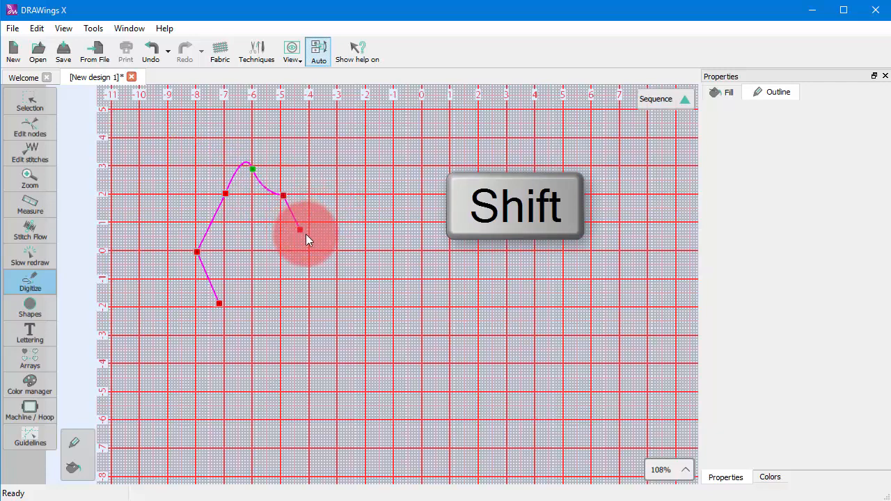
shift+click(272, 233)
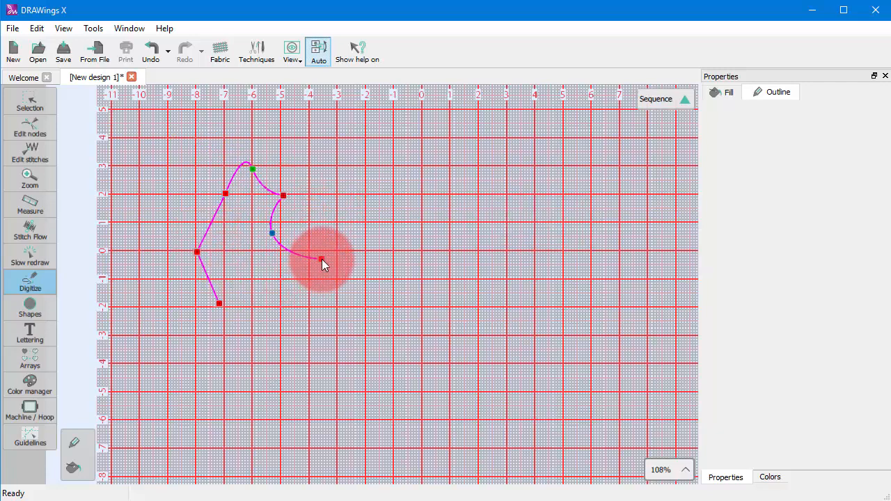
shift+click(321, 259)
shift+click(267, 280)
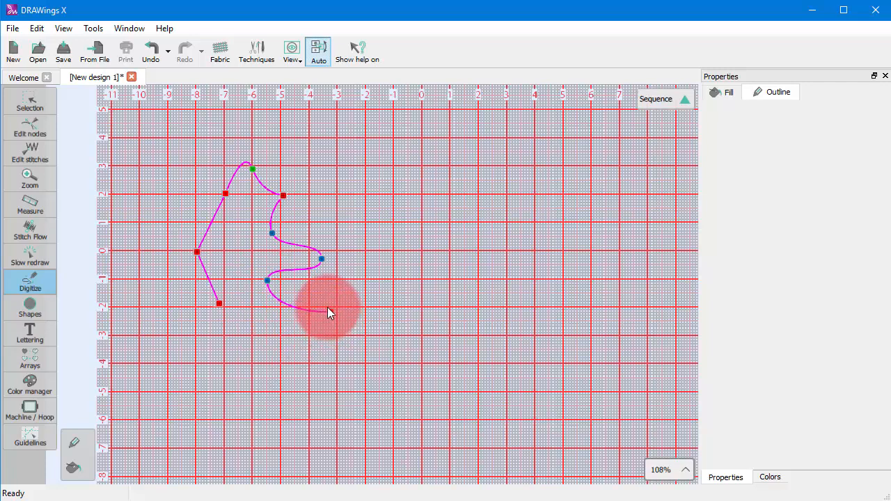
shift+click(327, 307)
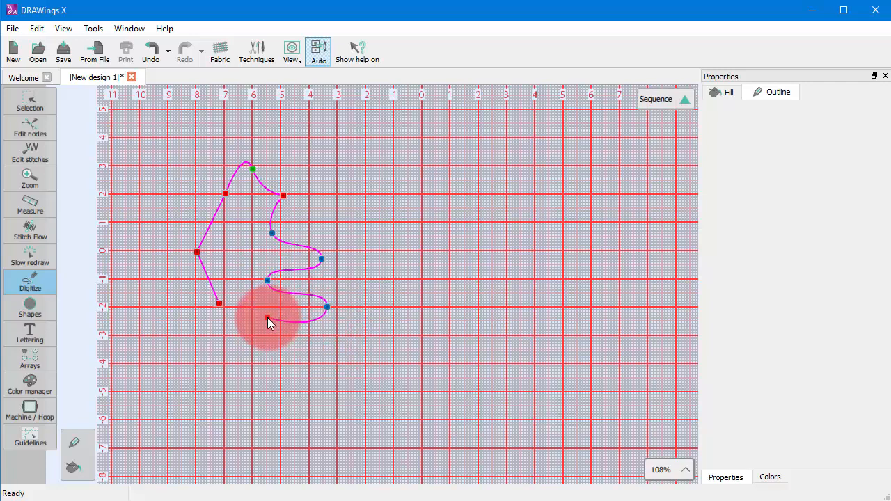
click(268, 317)
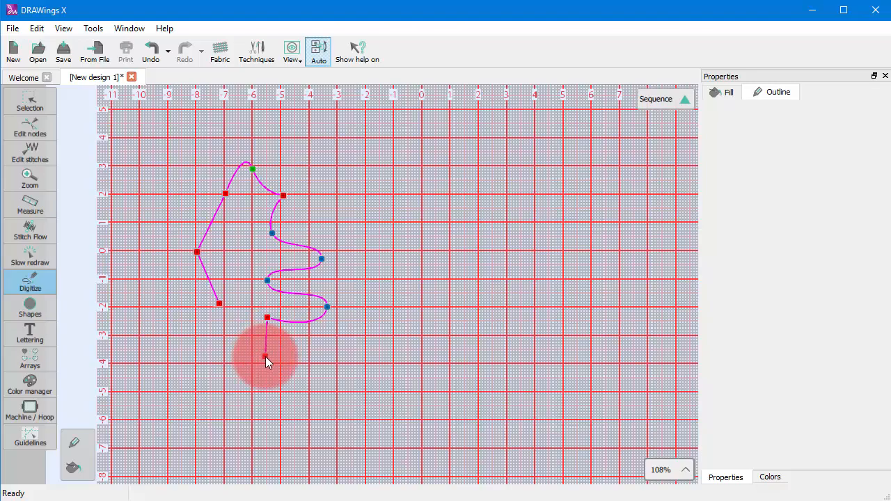
Step: Remove the trial nodes back to the first one and complete an open inverted V with its apex at about (-6, 1)
drag(266, 357, 268, 358)
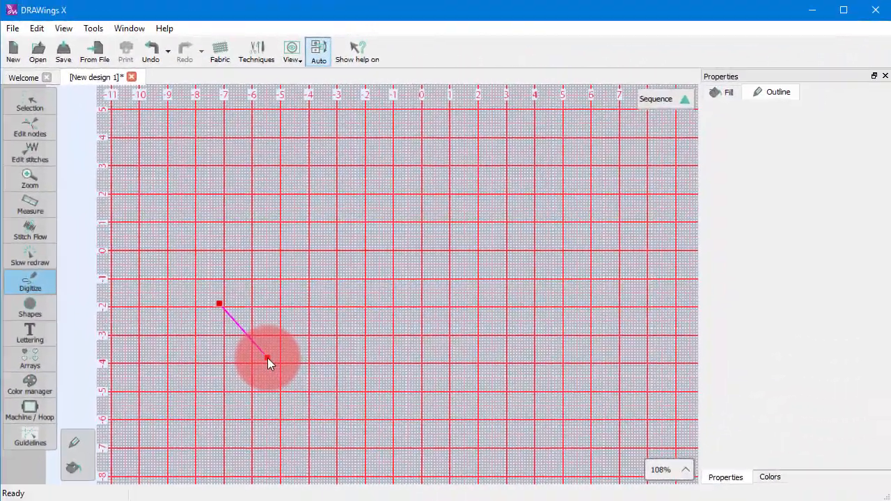
drag(267, 357, 313, 344)
right_click(313, 344)
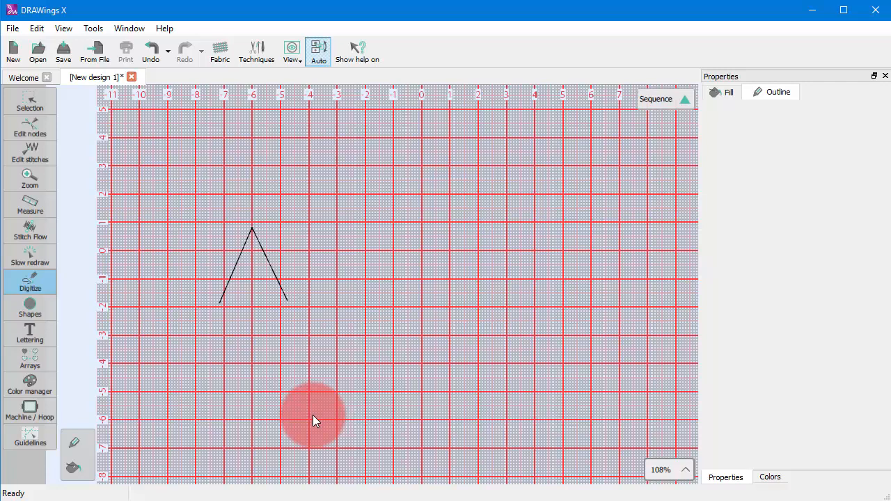
Step: Add a second open inverted V beside the first, with its apex at about (-2, 1), and generate the combined outline
click(316, 297)
click(358, 233)
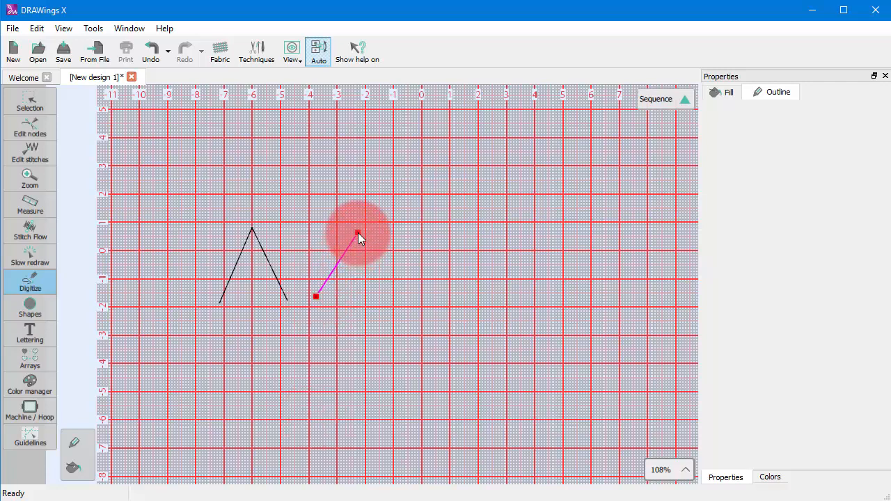
double_click(405, 297)
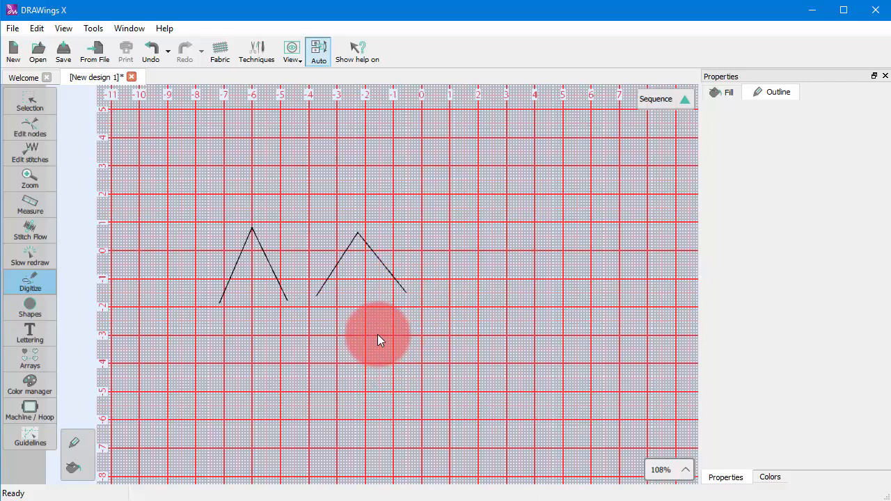
key(Return)
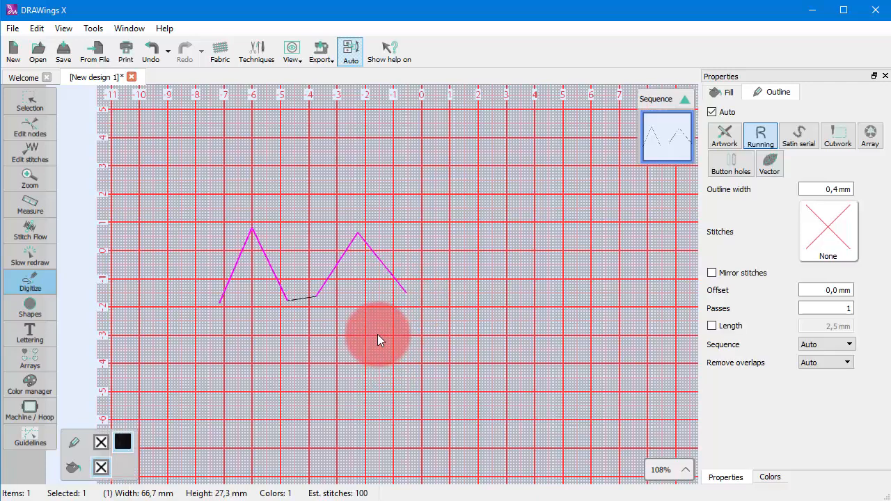
Step: Draw a closed five-sided outline shape about 38 mm wide and 14 mm high below the inverted Vs and generate it
click(258, 355)
click(249, 327)
click(298, 315)
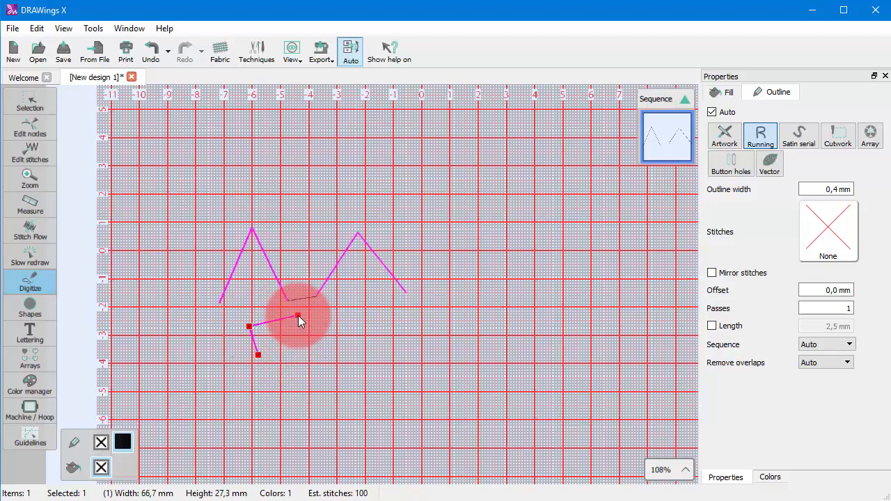
click(354, 325)
click(330, 350)
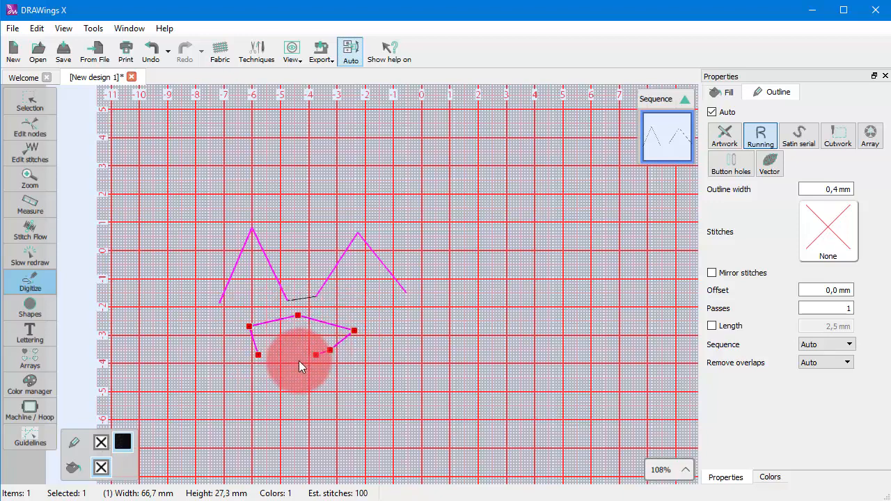
click(259, 352)
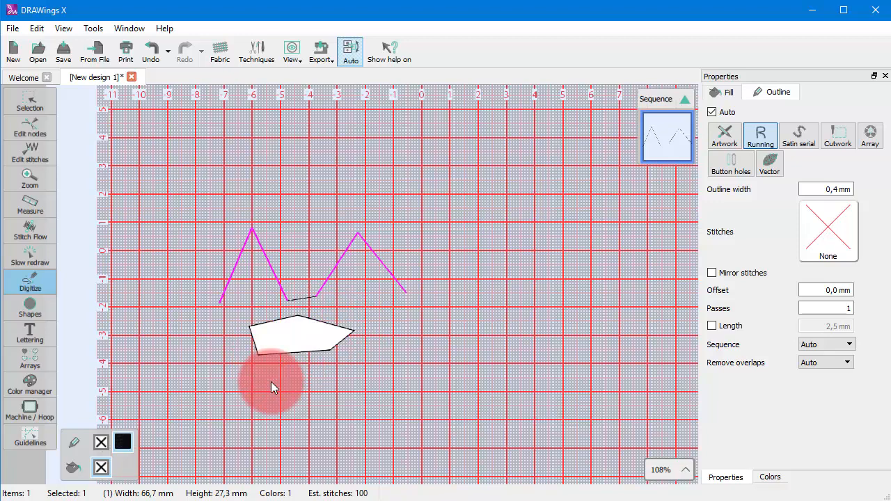
key(Return)
key(Escape)
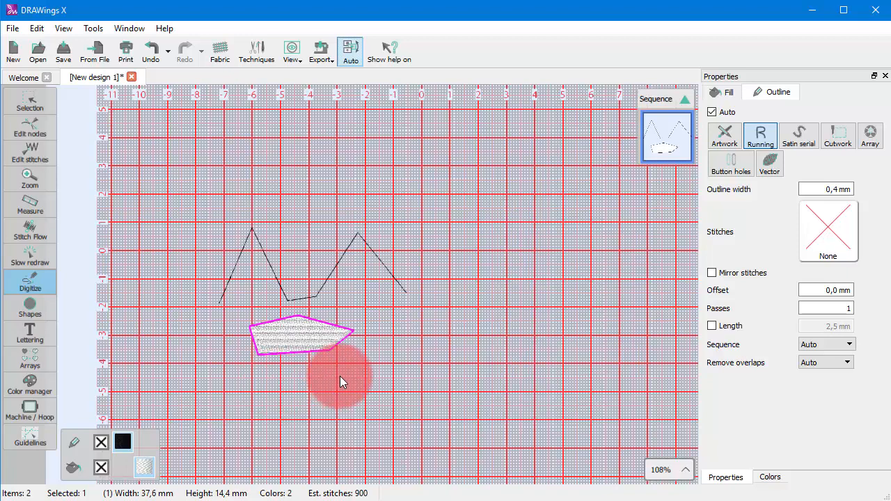
key(Escape)
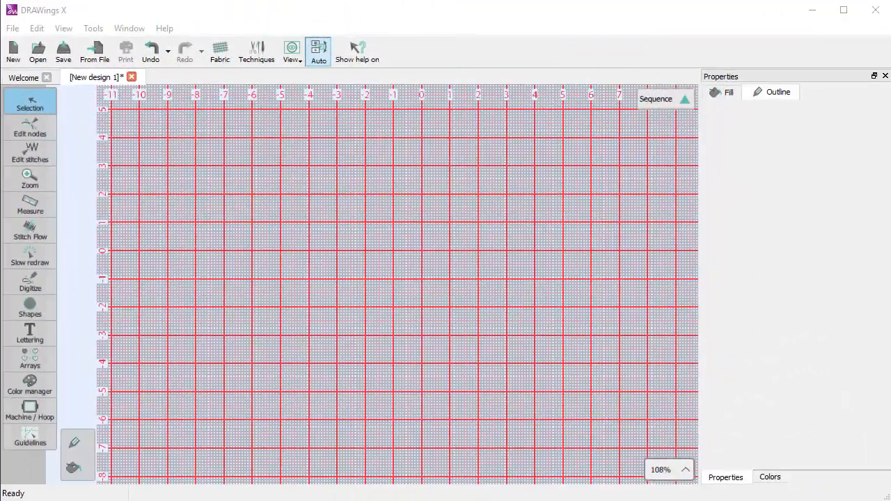
Step: On the empty design, draw a closed diamond outline shape about 21 mm wide and 40 mm high, centred near x = -7
click(415, 391)
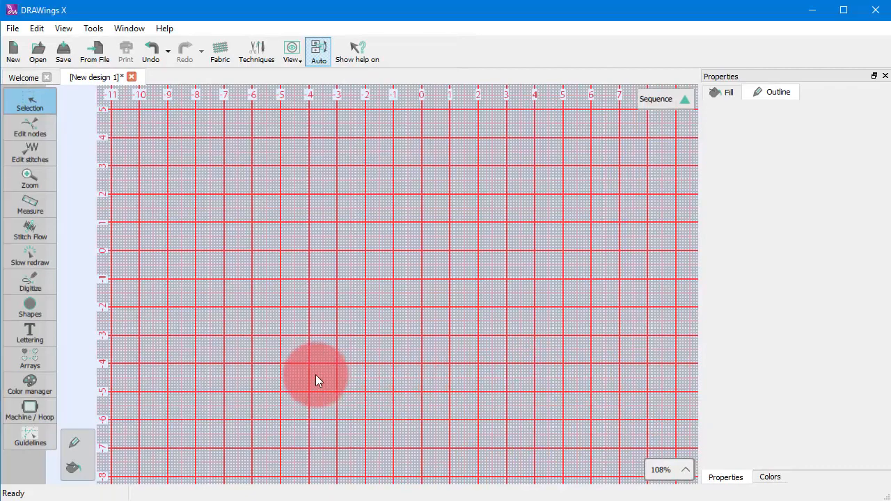
click(31, 312)
click(25, 286)
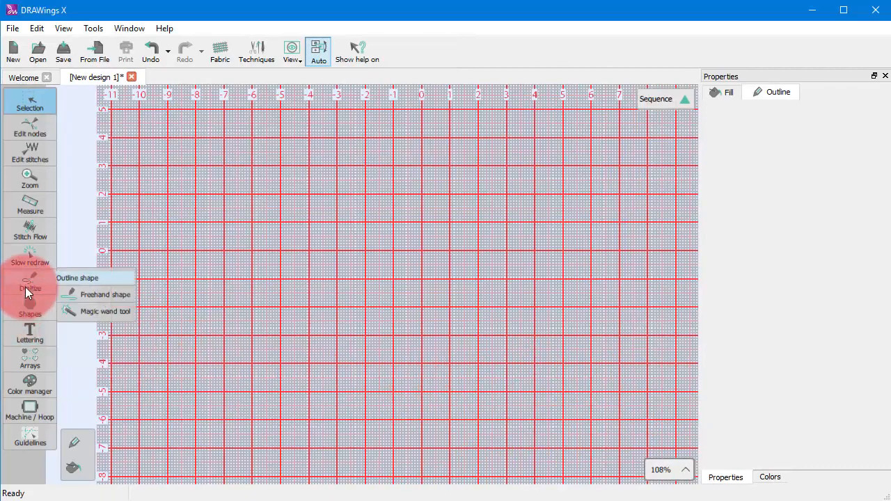
click(70, 276)
click(194, 221)
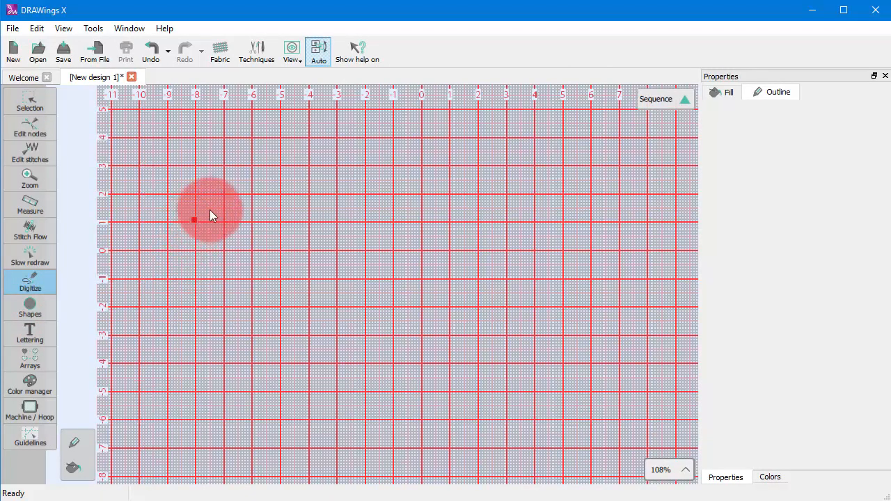
click(222, 169)
click(251, 219)
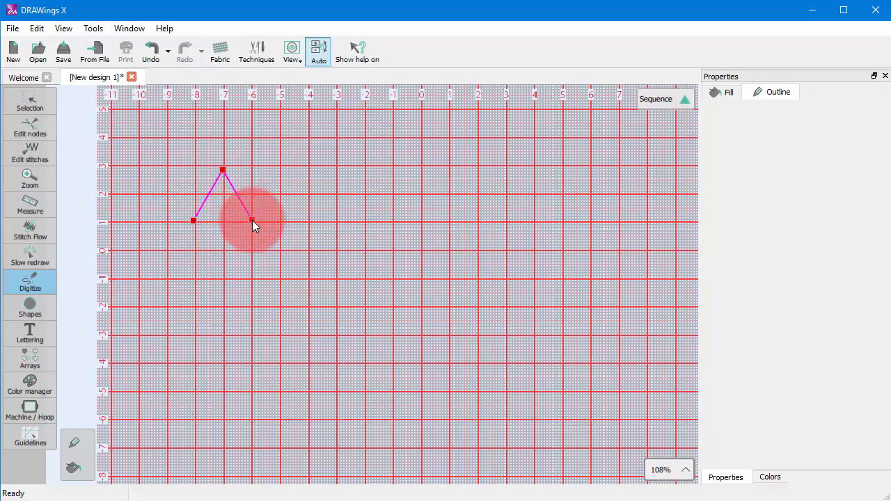
click(250, 253)
click(225, 280)
click(194, 222)
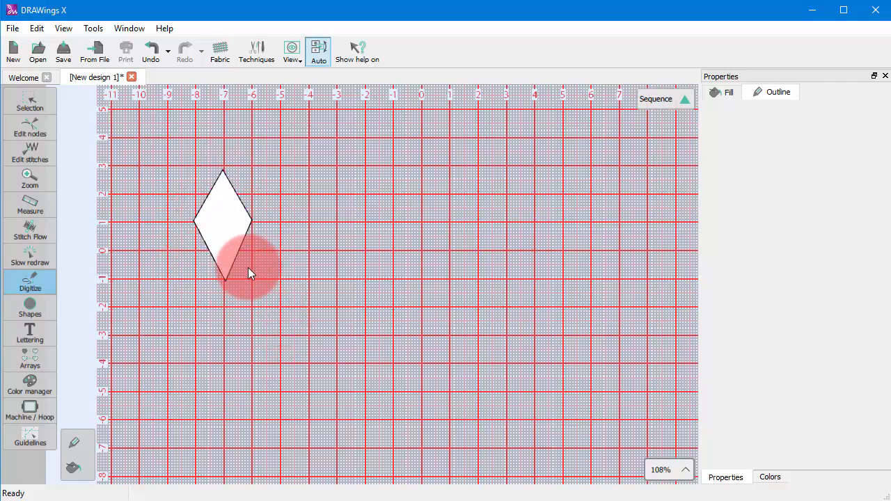
Step: Draw a curved outline from (-4, 1) with two arches peaking at about (-3, 3) and (-1, 3), ending at (0, 1)
key(shift)
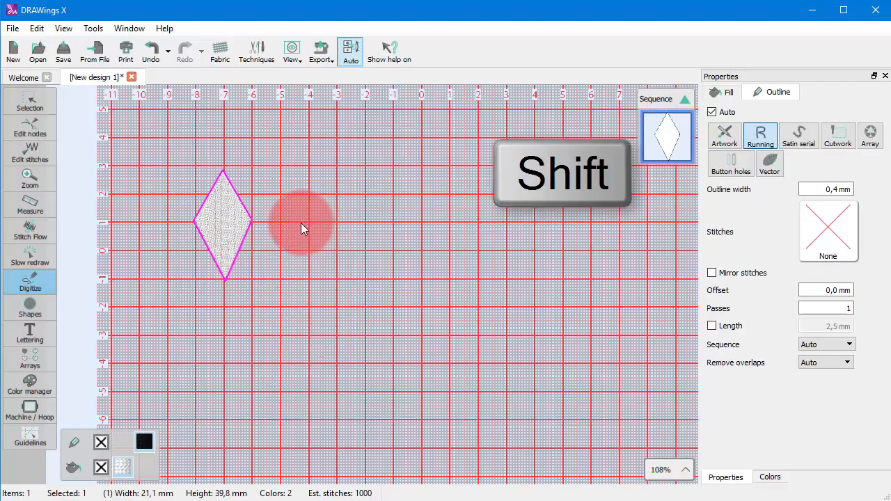
drag(309, 221, 424, 232)
drag(410, 233, 396, 265)
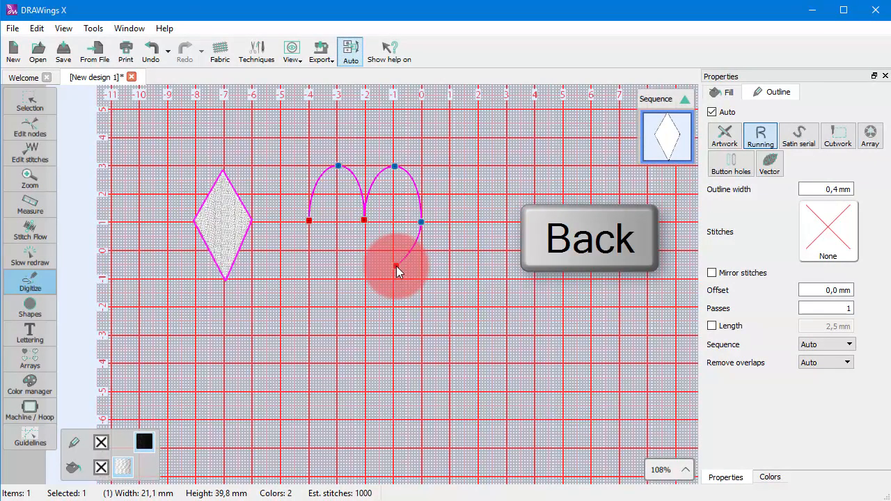
Step: Delete the curve's last nodes back to the first arch ending at (-2, 1)
key(BackSpace)
key(BackSpace)
key(BackSpace)
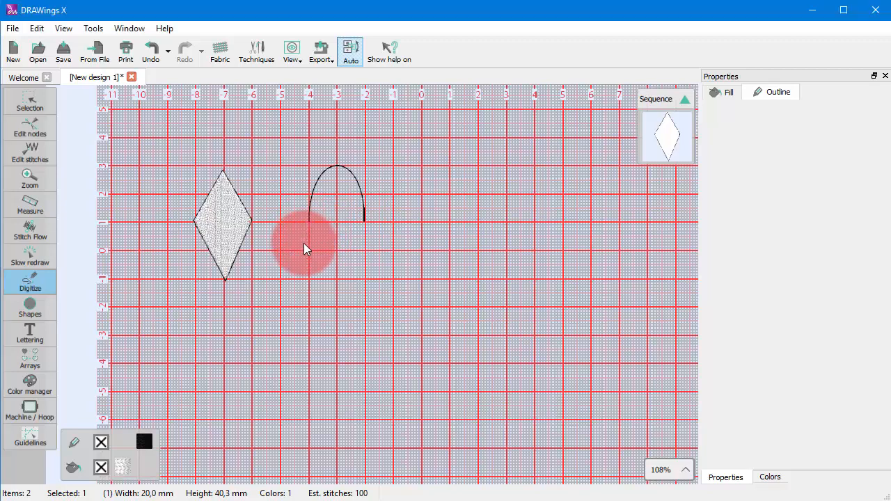
Step: Continue the arch from its start node with straight segments through (-4, 0) and (-2, 0), closing the shape at (-2, 1)
click(309, 222)
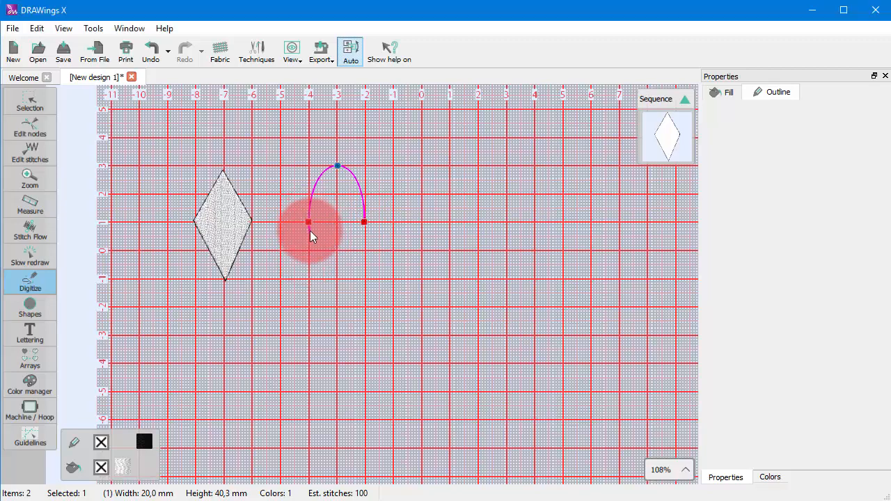
click(309, 250)
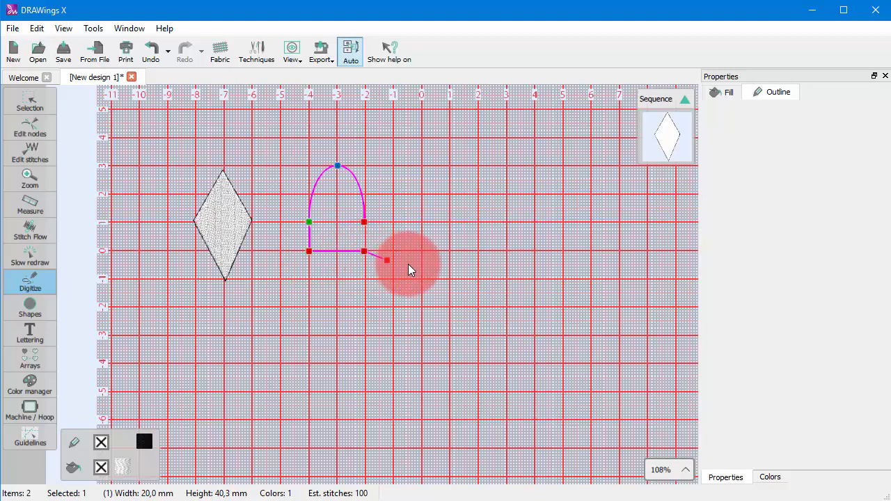
click(364, 250)
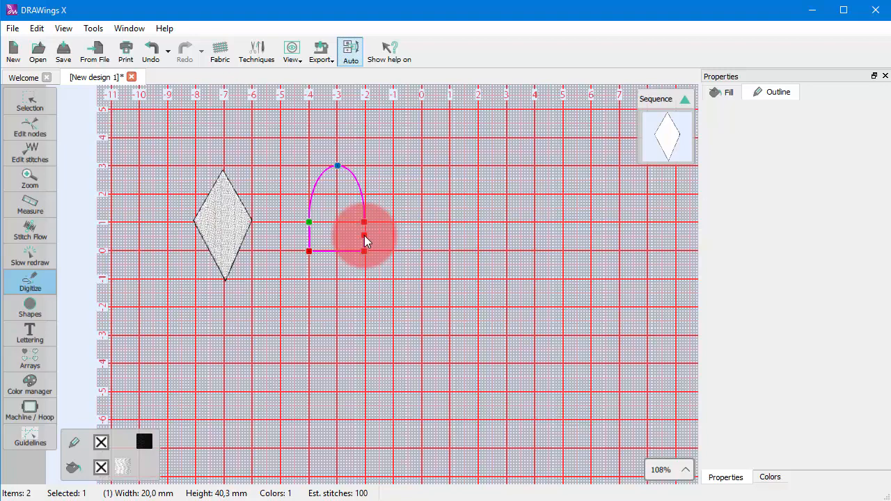
click(366, 229)
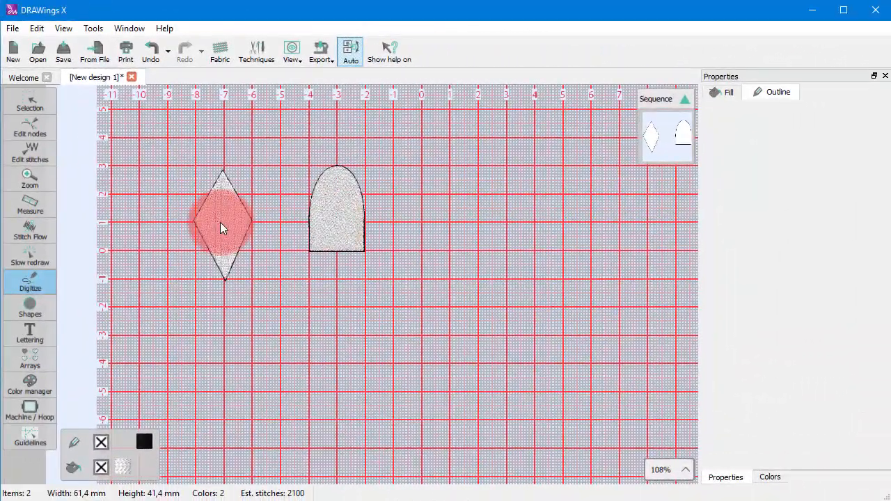
Step: Draw an open zigzag outline with two peaks, about 40 mm wide and 10 mm high, from about (-1, 1) to (3, 1)
click(394, 218)
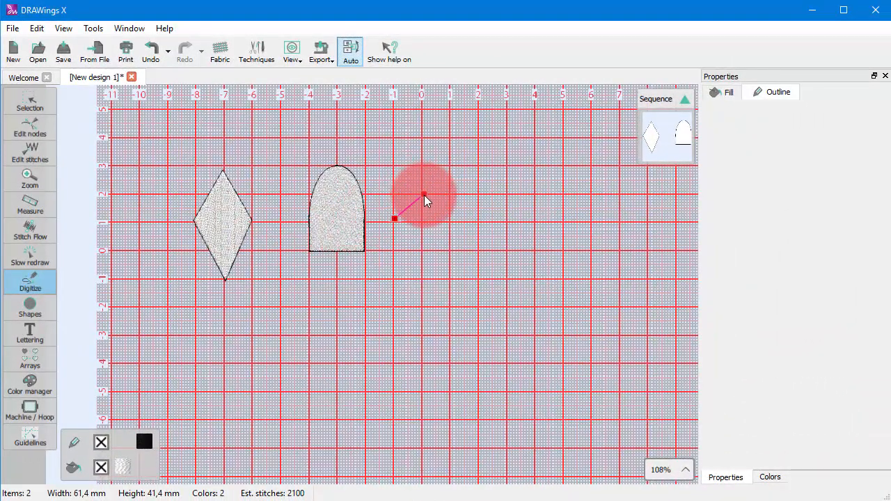
click(421, 194)
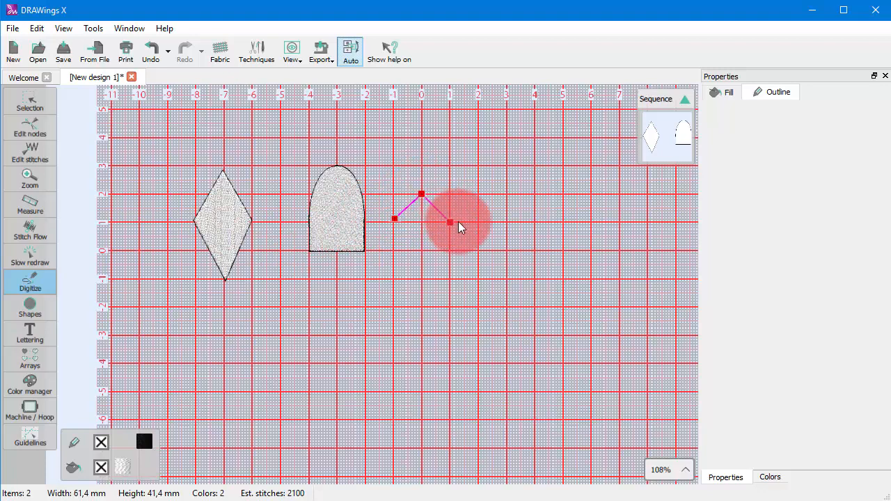
click(478, 194)
click(506, 222)
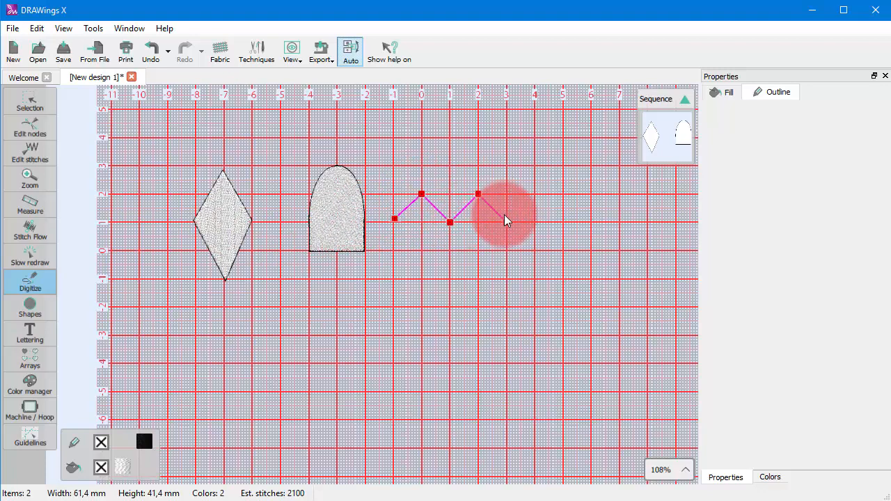
key(Return)
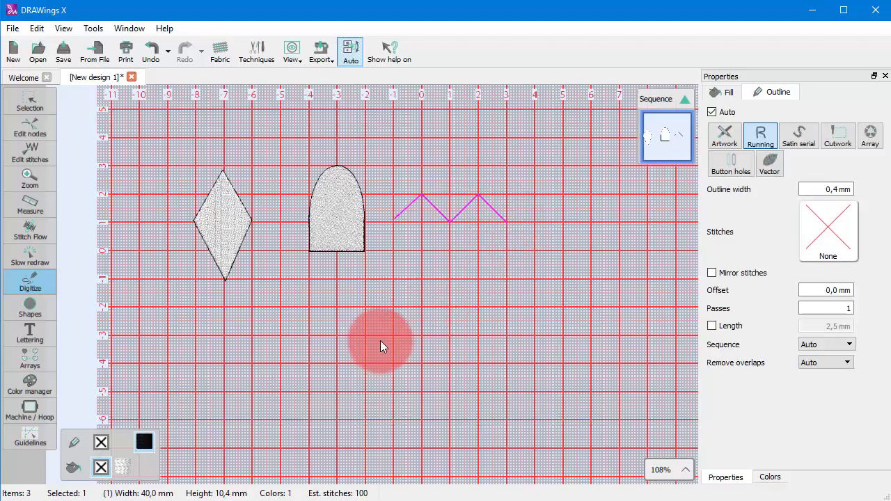
Step: Draw a closed diamond about 39 mm wide and 38 mm high below the zigzag, centred near (-1, -3)
click(392, 387)
click(340, 337)
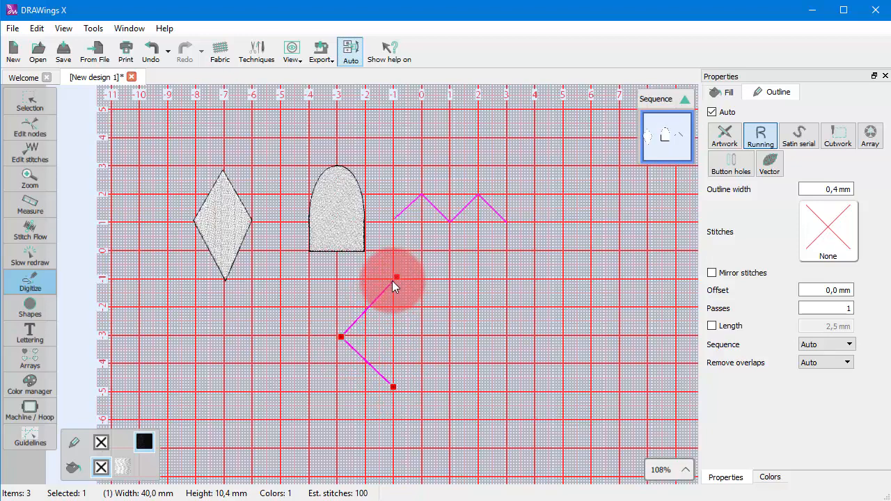
click(396, 279)
click(451, 336)
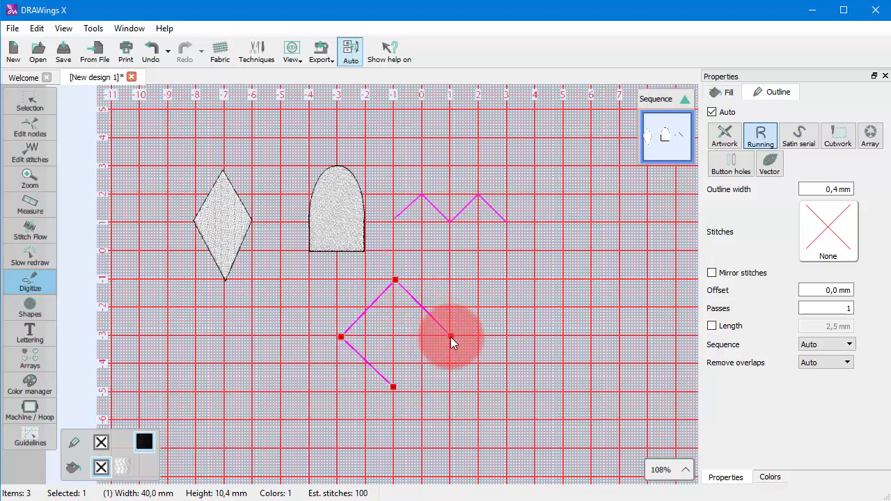
click(405, 387)
click(397, 387)
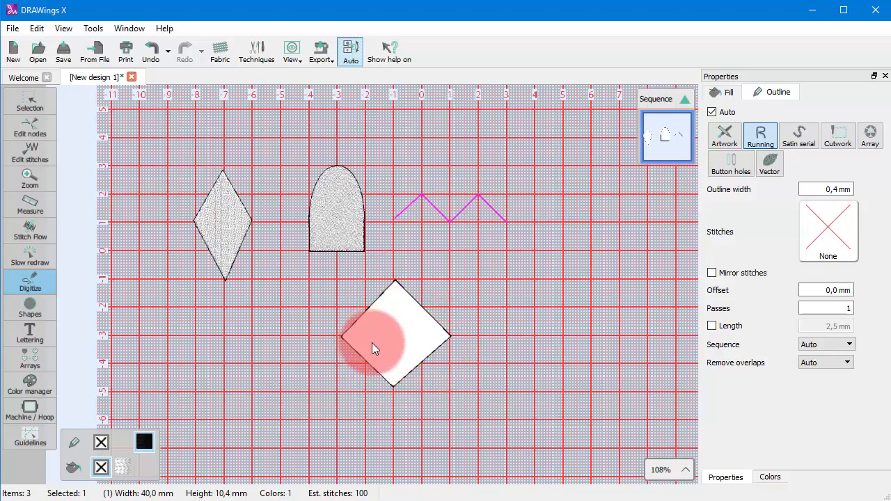
Step: Draw a smaller closed diamond inside the new one as a hole, with corners near (-2, -3), (-1, -2), (0, -3) and (-1, -4), and generate the shape
click(364, 336)
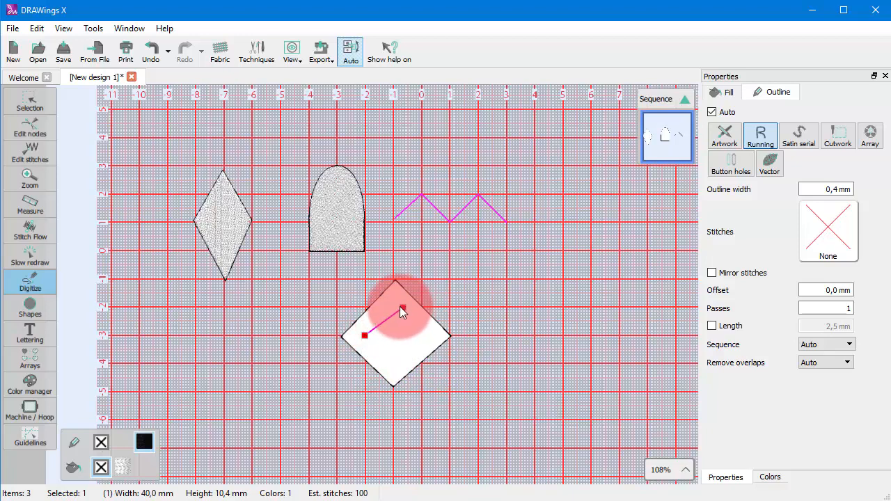
click(397, 307)
click(428, 336)
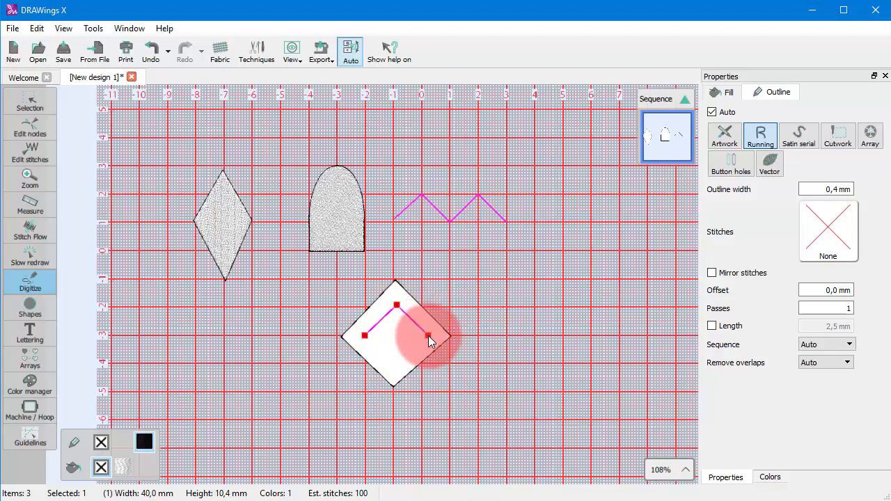
click(411, 357)
click(399, 364)
click(366, 336)
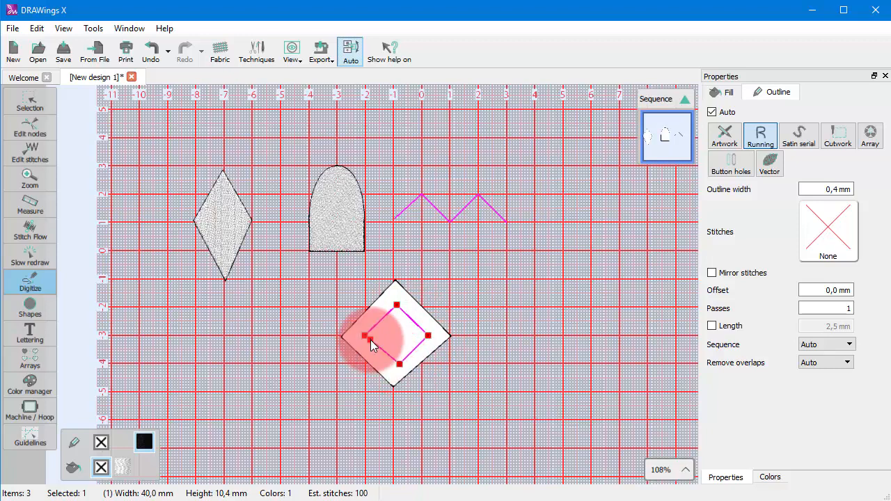
click(366, 336)
right_click(402, 346)
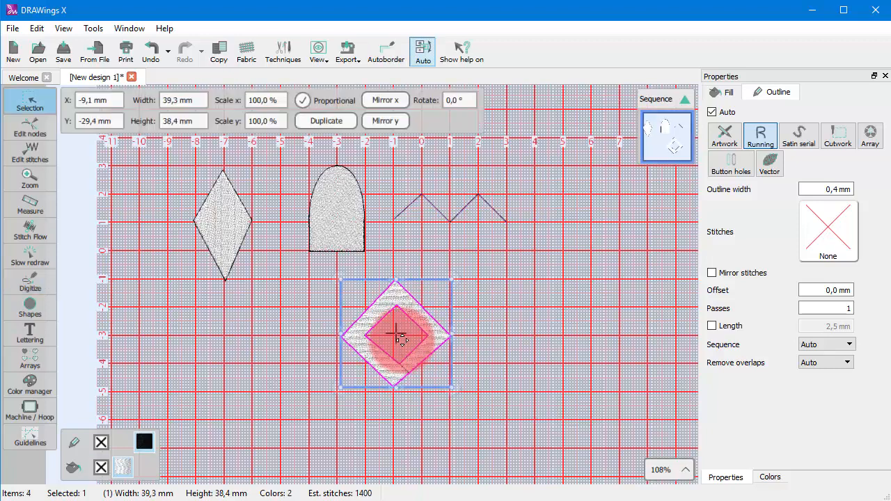
click(525, 350)
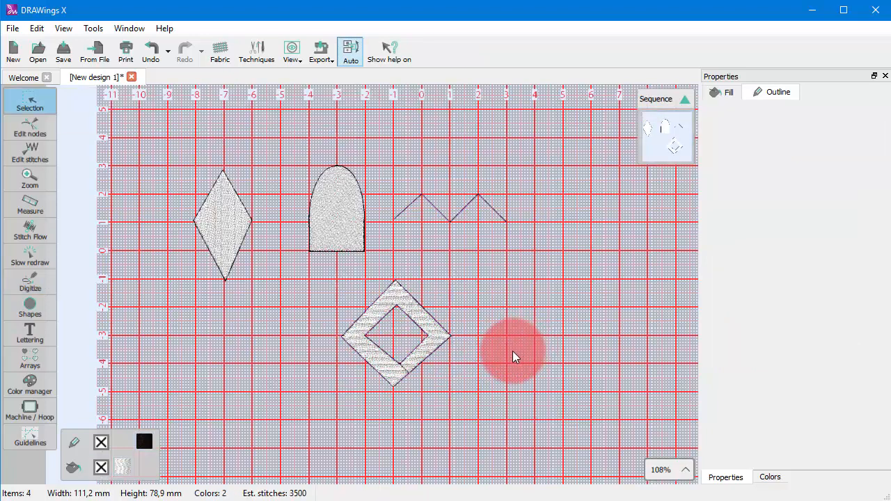